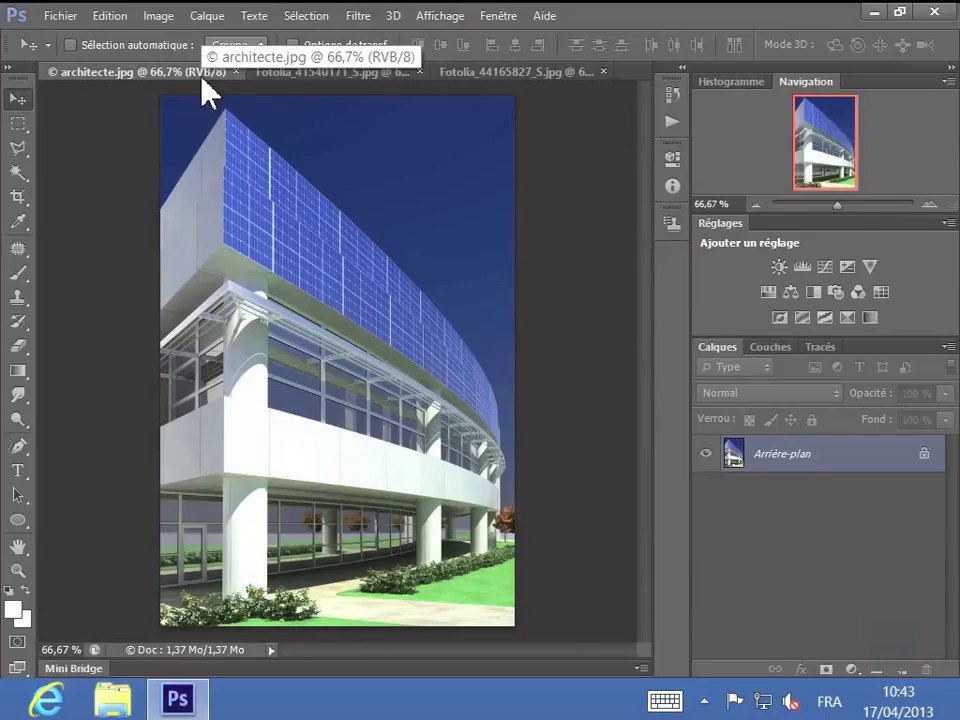
# Step: Look through the three open images, ending on architecte.jpg
pyautogui.click(324, 74)
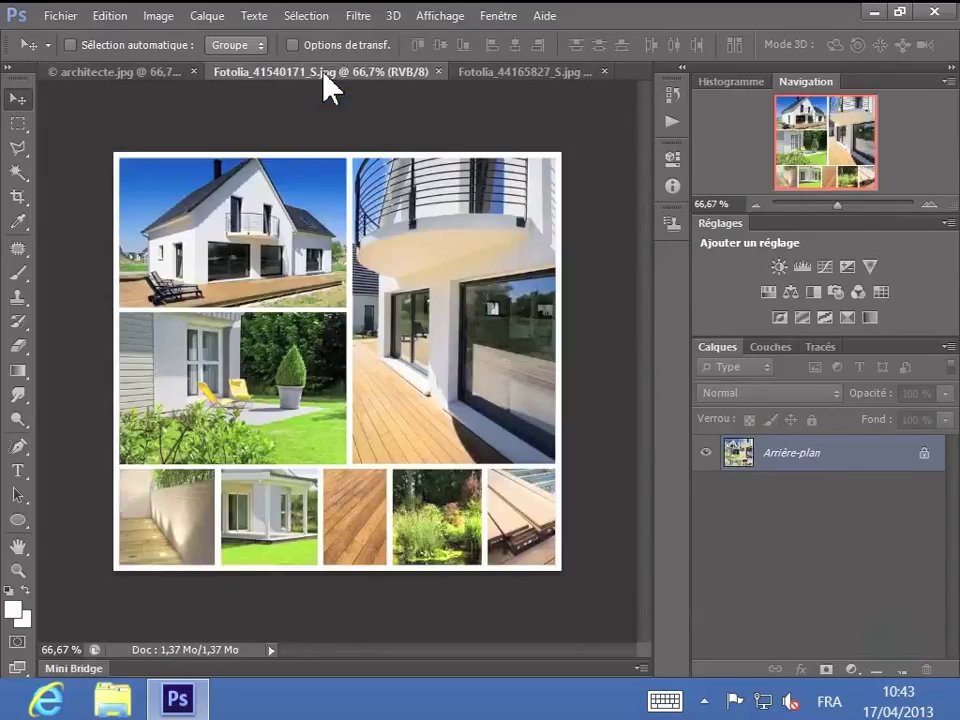
pyautogui.click(491, 78)
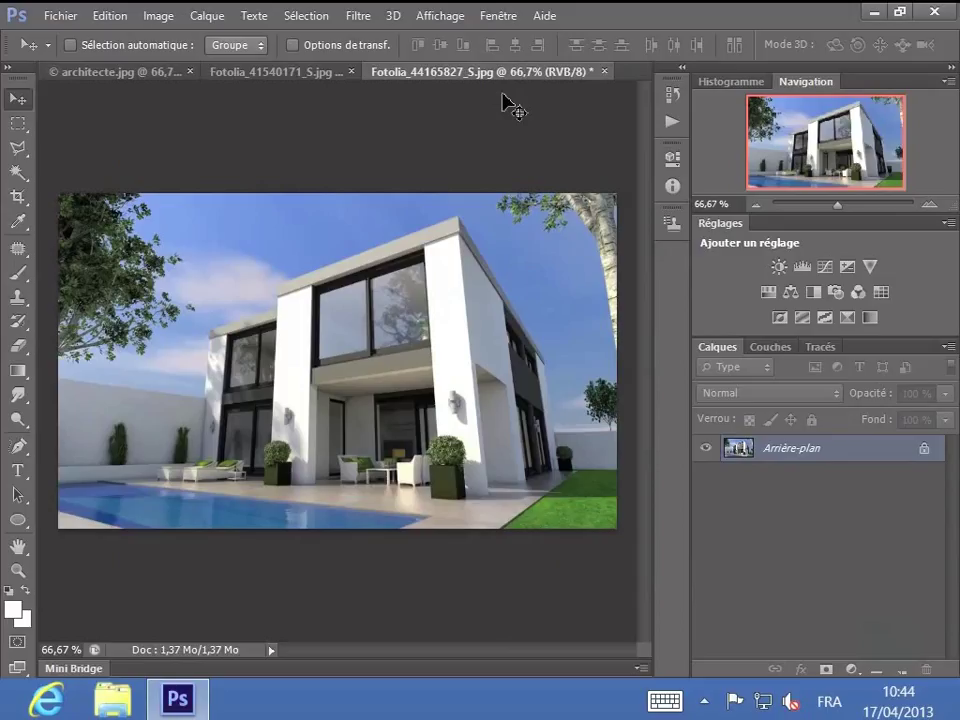
pyautogui.click(310, 74)
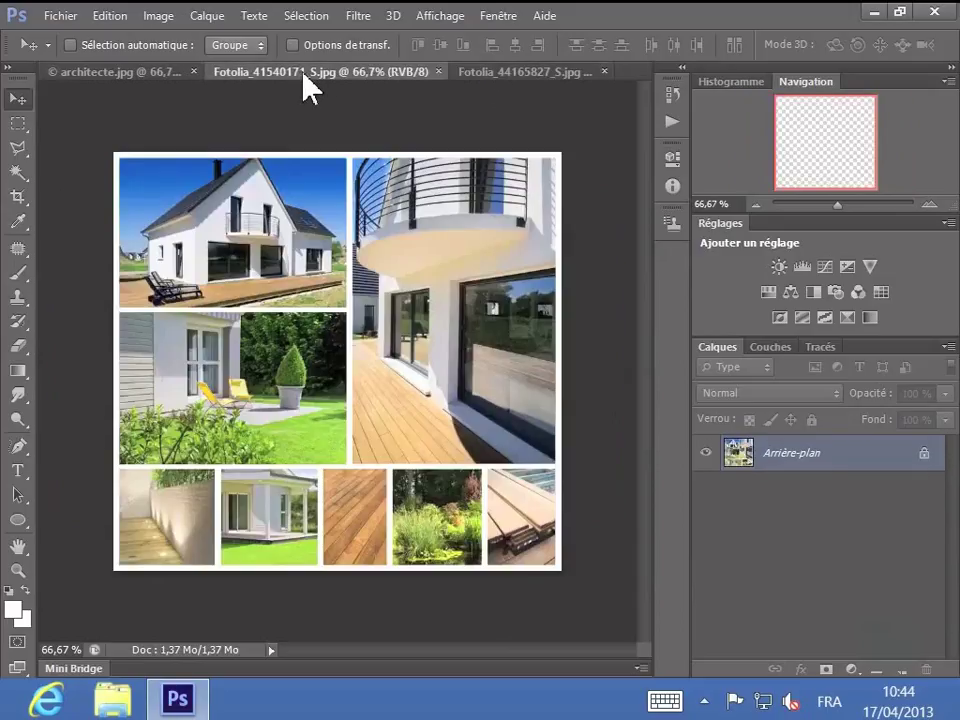
pyautogui.click(120, 73)
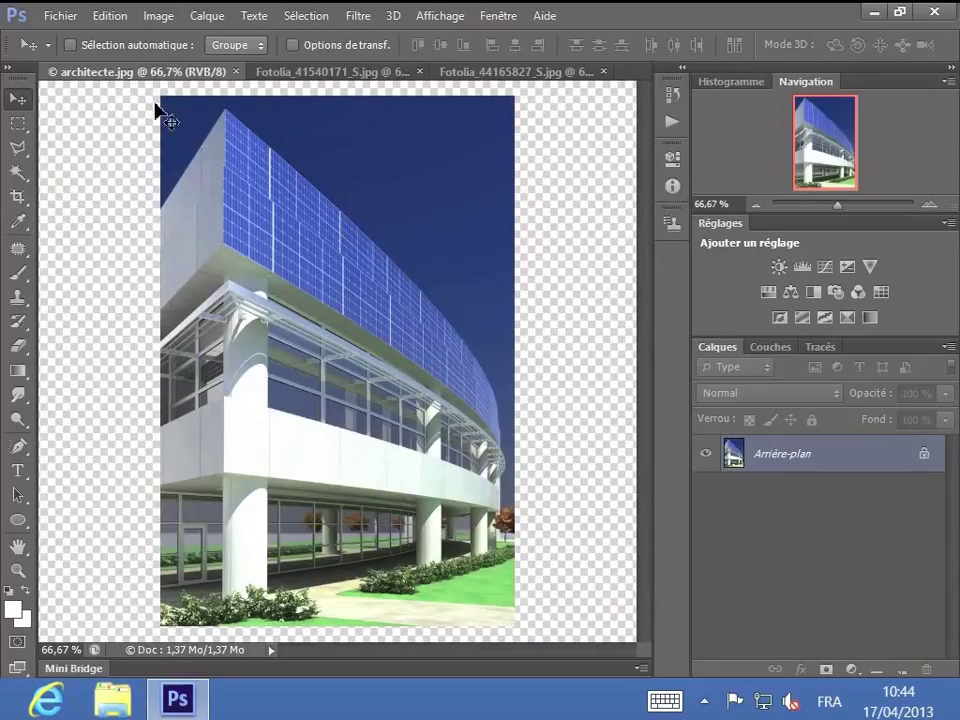
# Step: Convert the locked background of Fotolia_41540171_S.jpg into a regular layer with the default settings
pyautogui.click(308, 72)
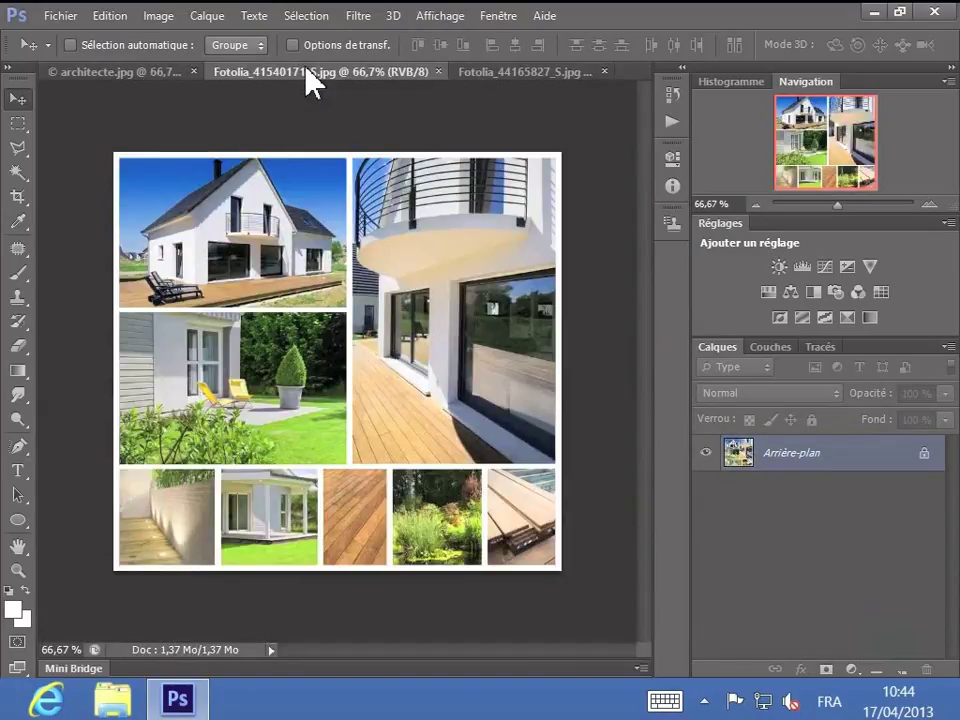
pyautogui.doubleClick(789, 455)
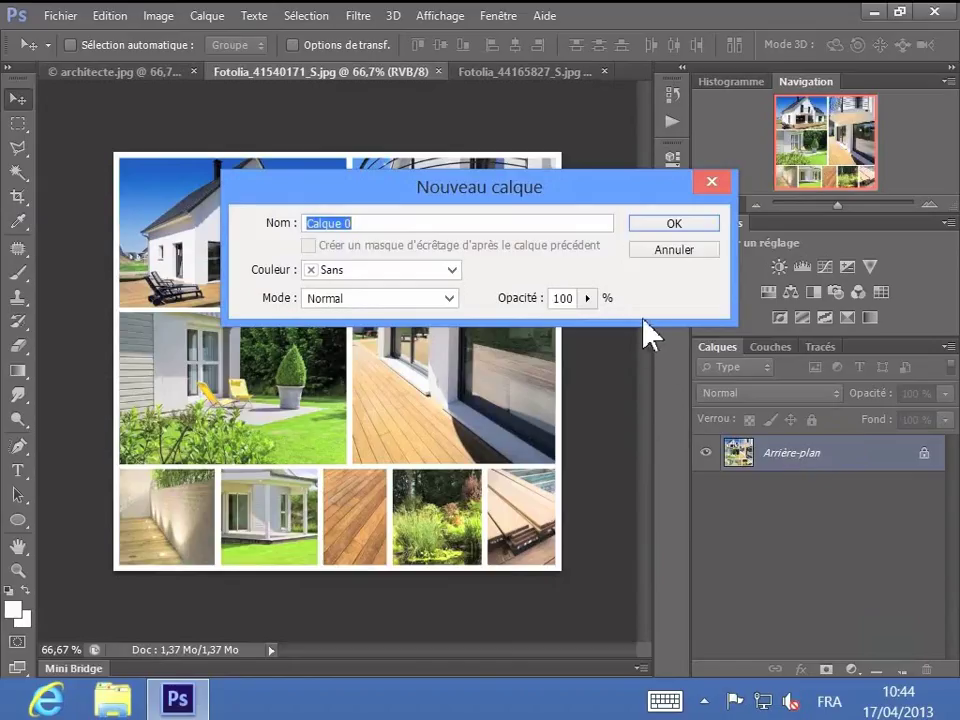
pyautogui.click(670, 226)
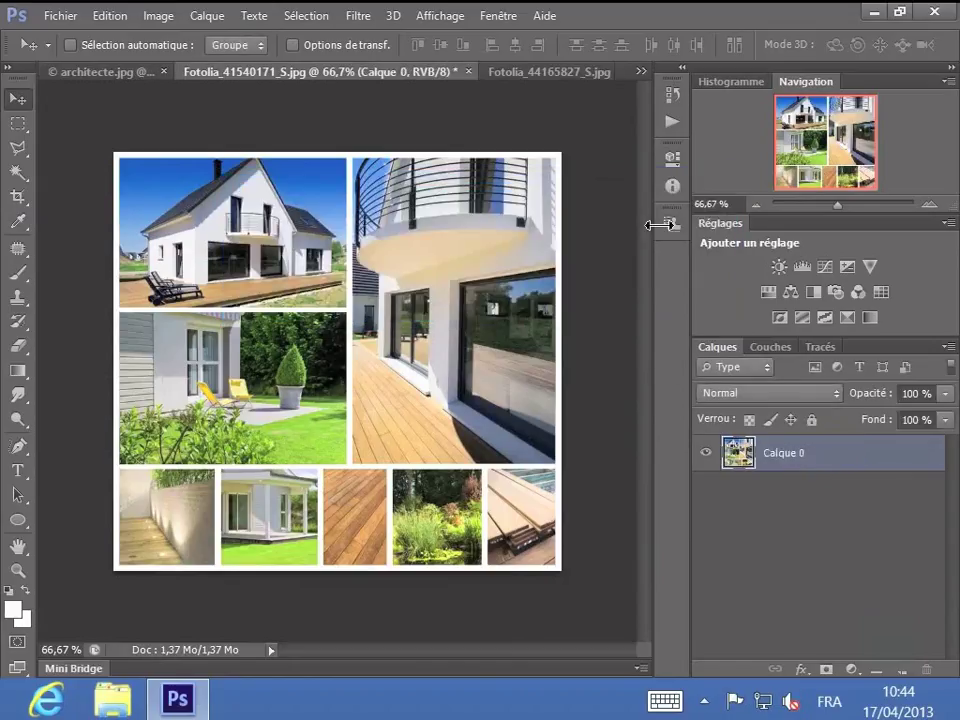
# Step: Select all pixels of the photo collage layer and copy them into architecte.jpg as a new layer
pyautogui.rightClick(738, 454)
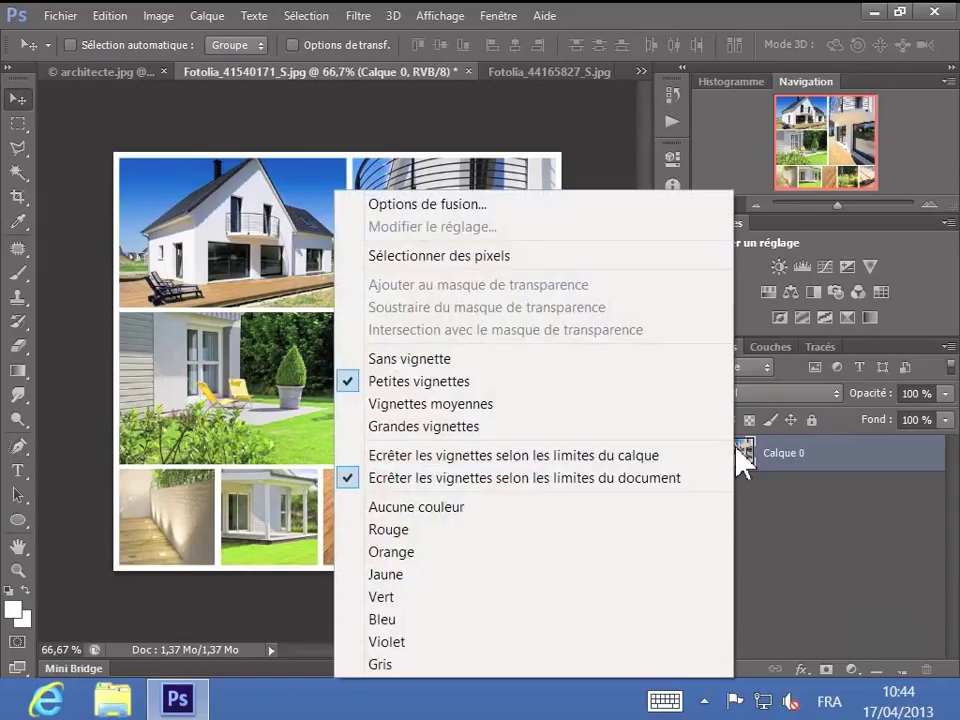
pyautogui.click(490, 258)
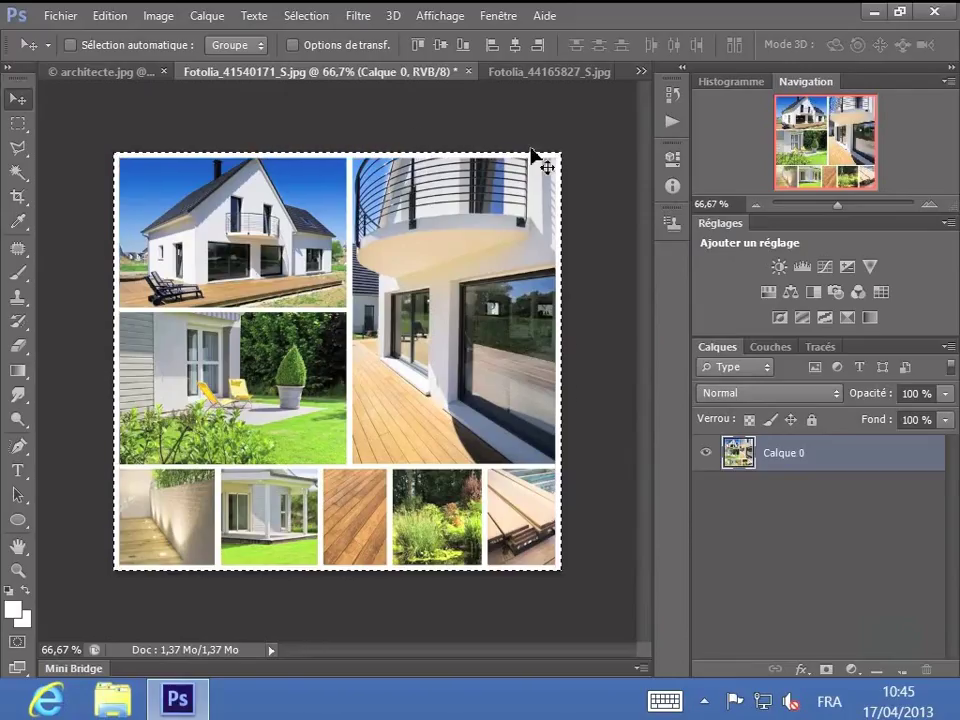
pyautogui.click(105, 74)
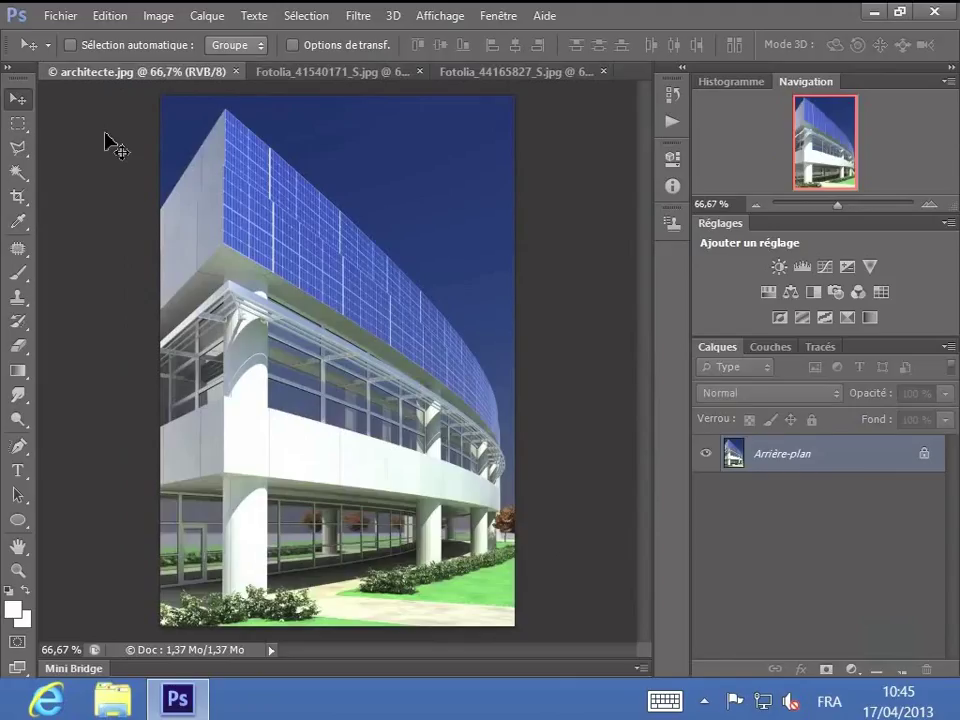
pyautogui.hotkey('ctrl', 'v')
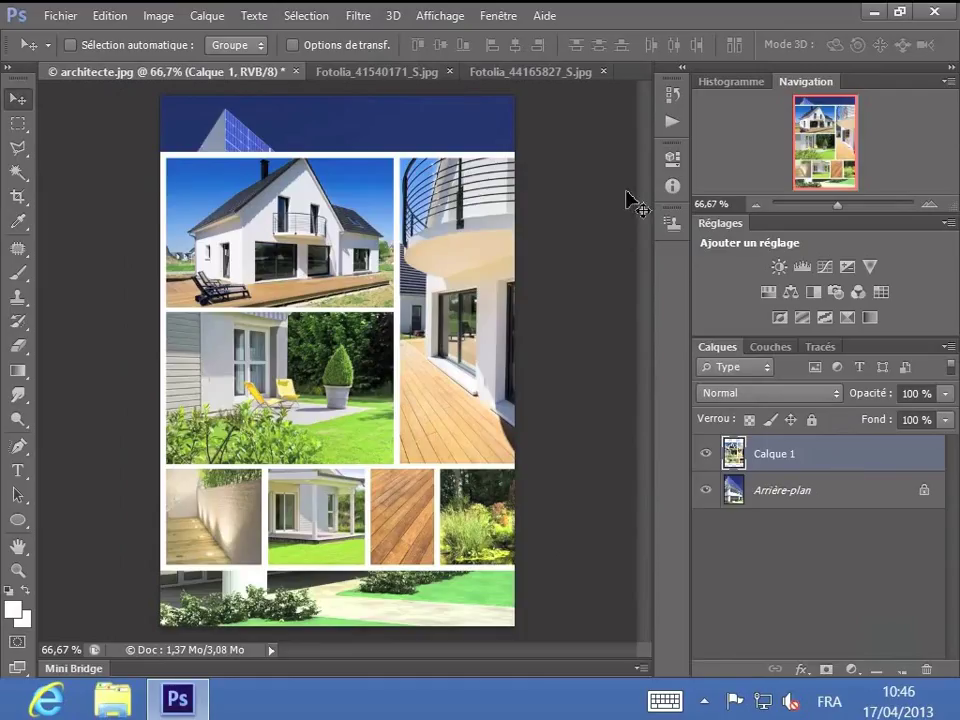
# Step: Tile the three open documents with Juxtaposer and adjust the visible area of both Fotolia images
pyautogui.click(510, 22)
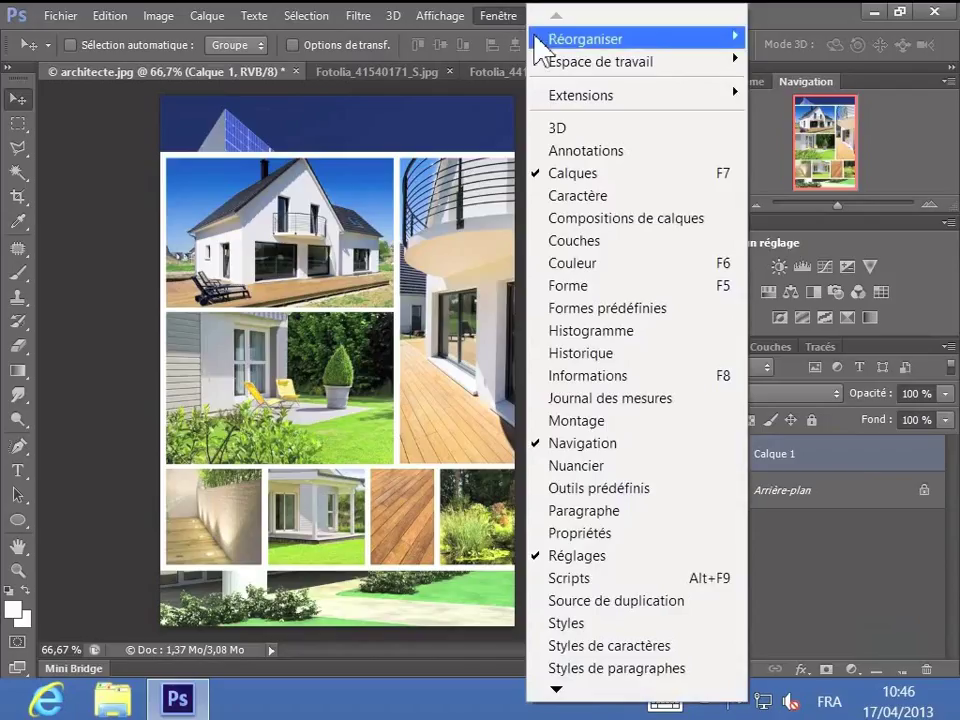
pyautogui.moveTo(536, 38)
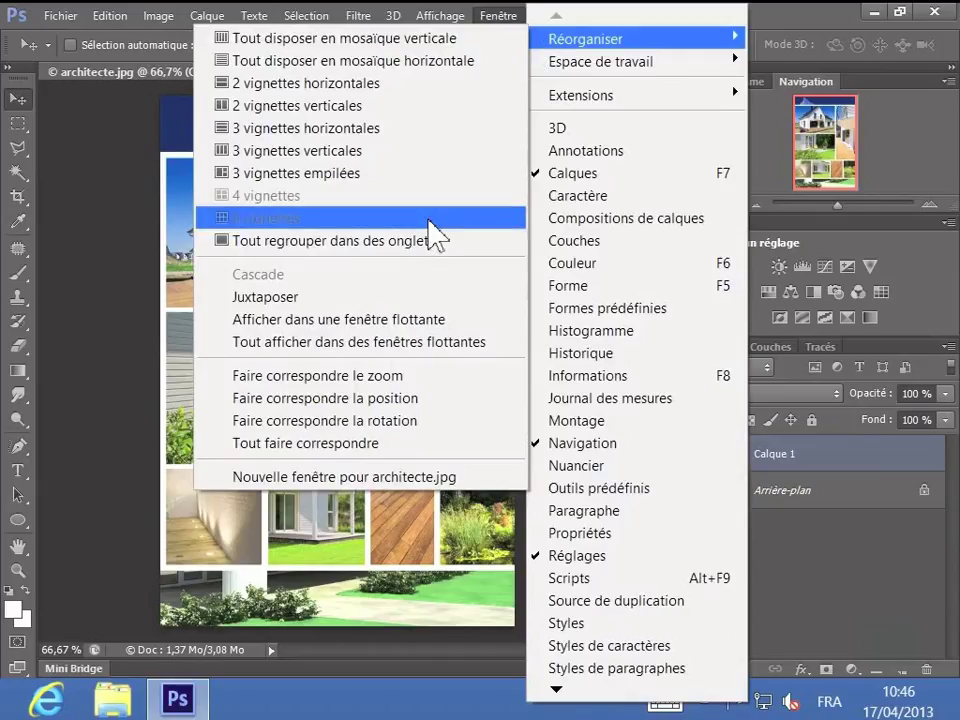
pyautogui.click(288, 297)
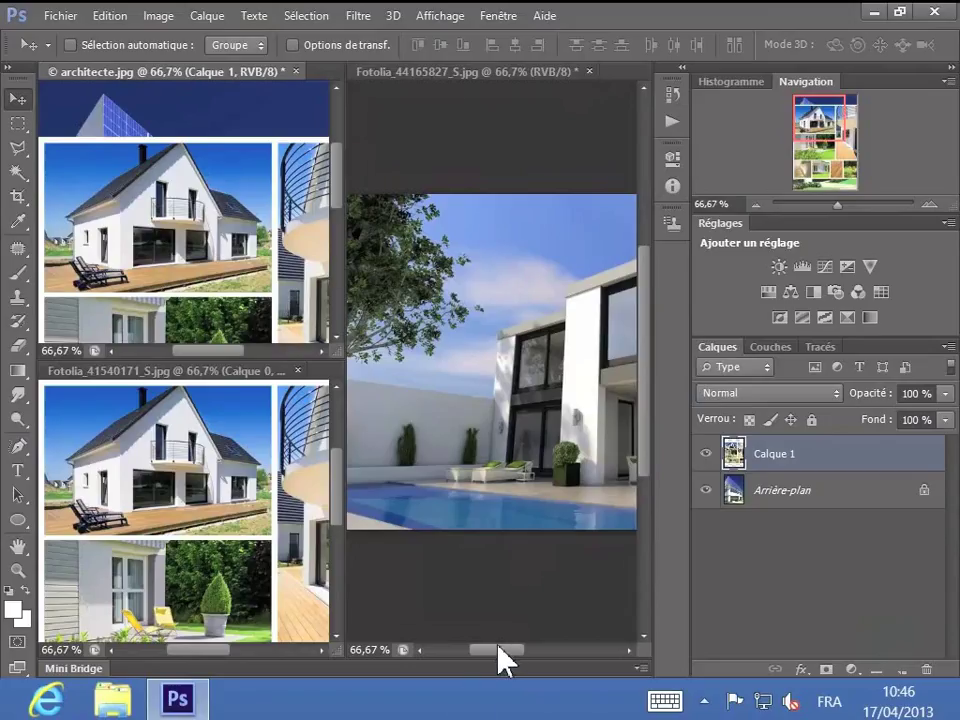
pyautogui.moveTo(501, 647); pyautogui.dragTo(516, 647)
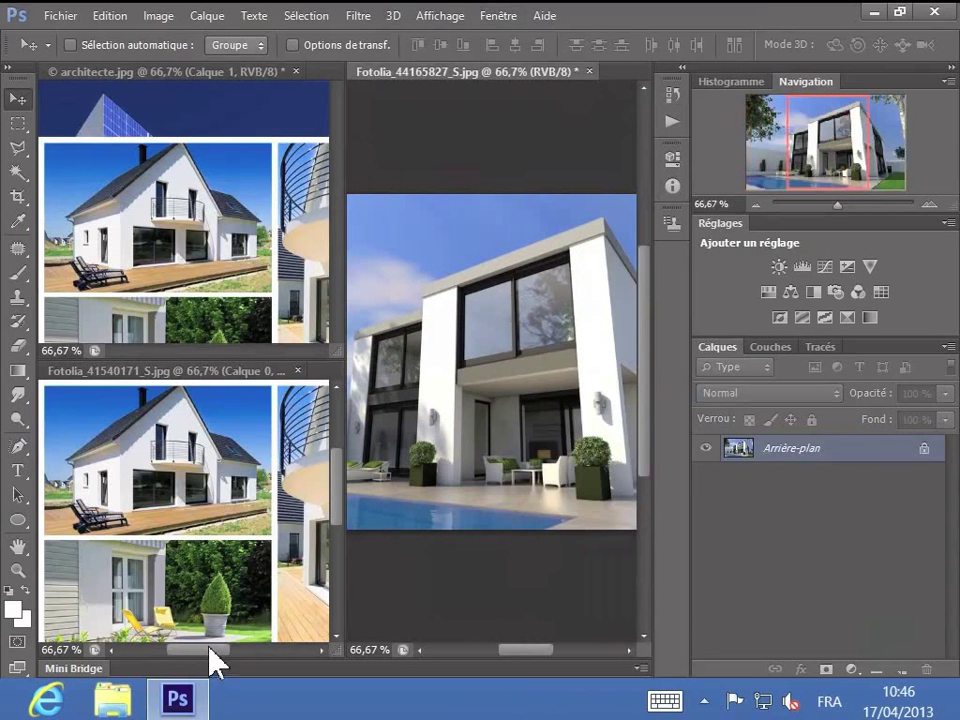
pyautogui.moveTo(212, 647); pyautogui.dragTo(228, 649)
pyautogui.moveTo(336, 508); pyautogui.dragTo(333, 478)
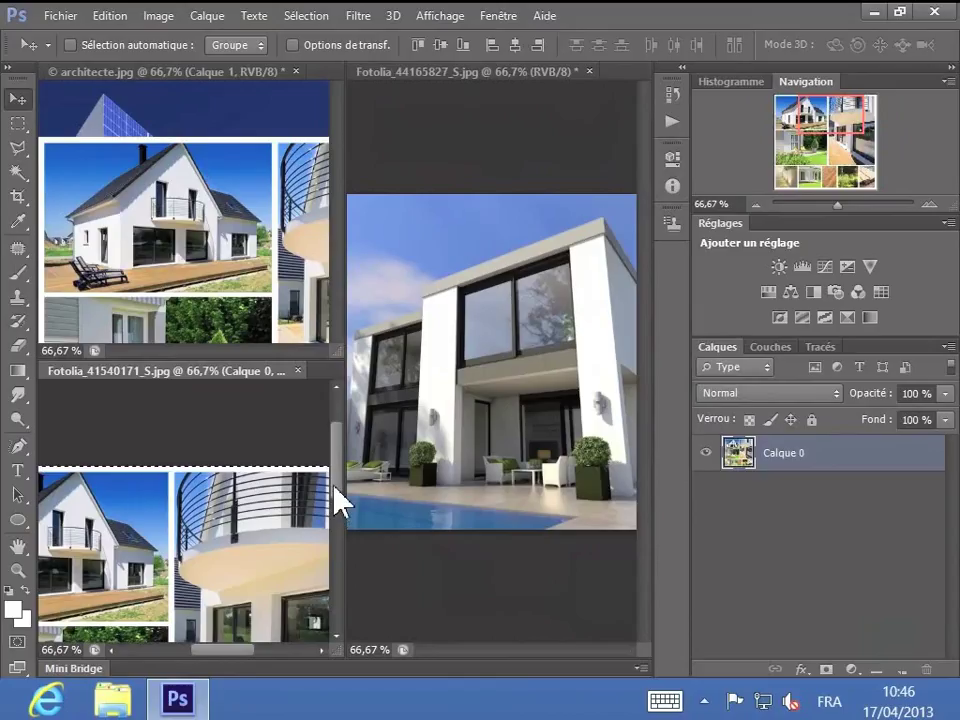
pyautogui.moveTo(335, 497); pyautogui.dragTo(340, 520)
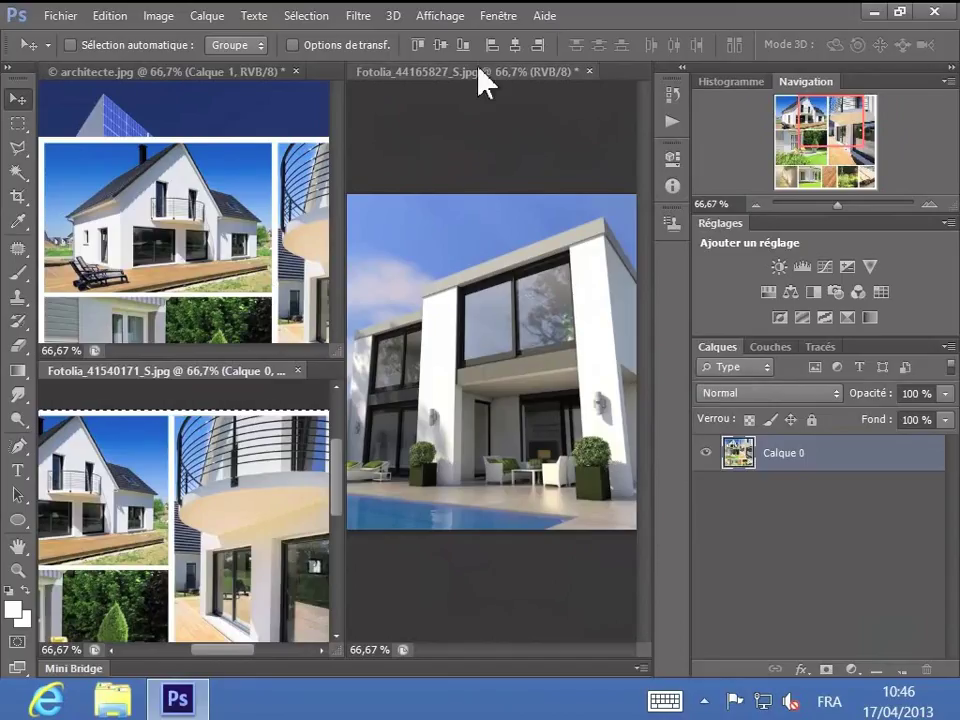
# Step: Show all documents in floating windows, spread the two Fotolia windows apart and bring architecte.jpg to the front
pyautogui.click(495, 17)
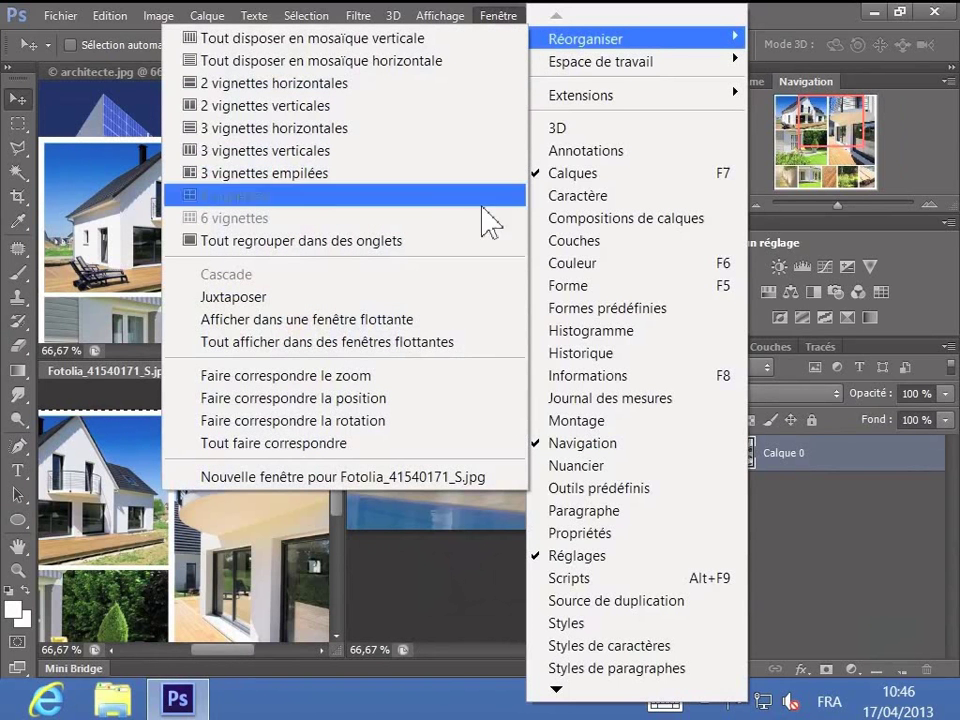
pyautogui.click(414, 355)
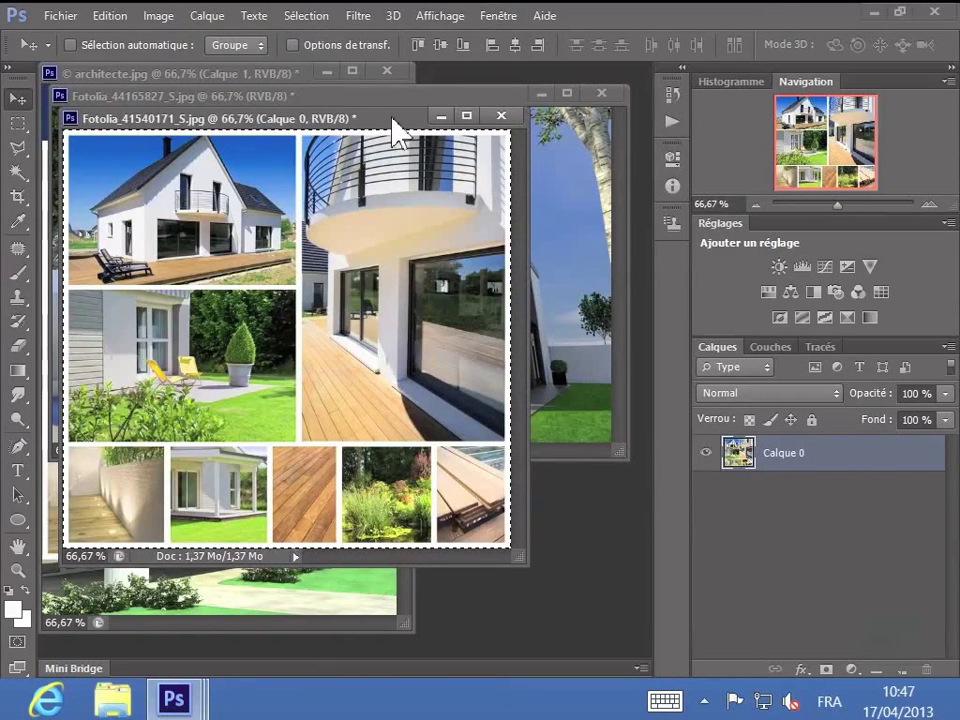
pyautogui.moveTo(392, 122); pyautogui.dragTo(531, 203)
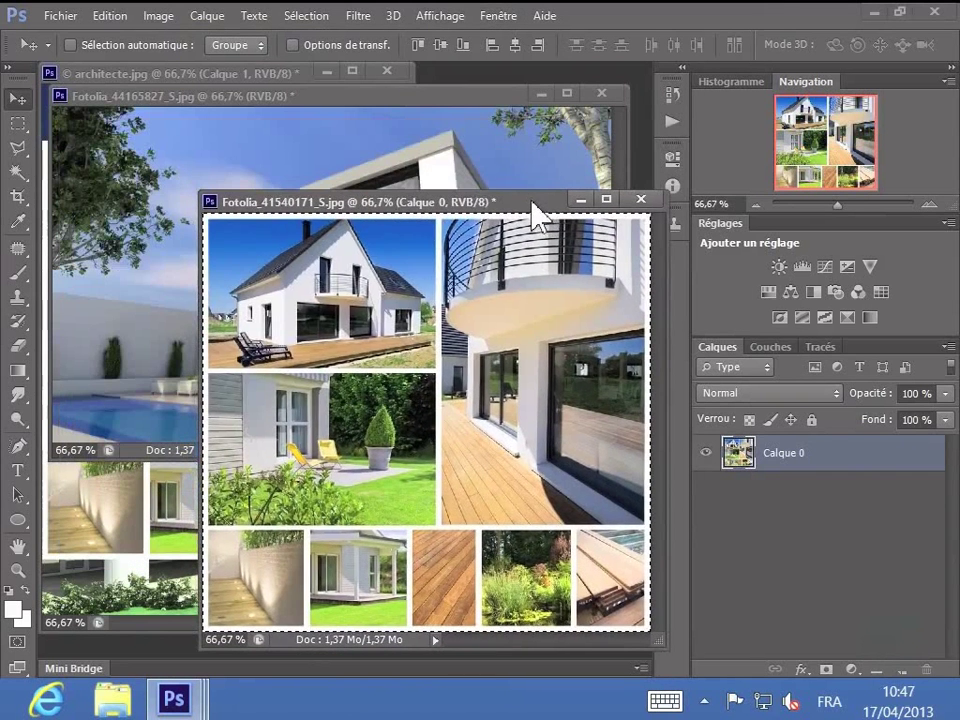
pyautogui.moveTo(432, 96); pyautogui.dragTo(459, 171)
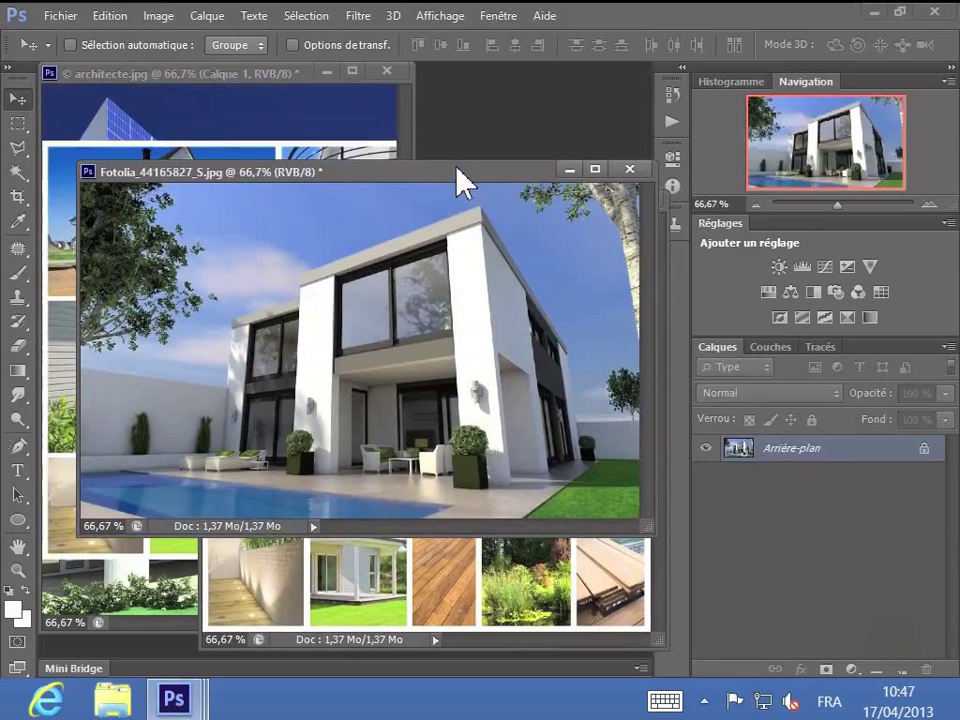
pyautogui.click(288, 88)
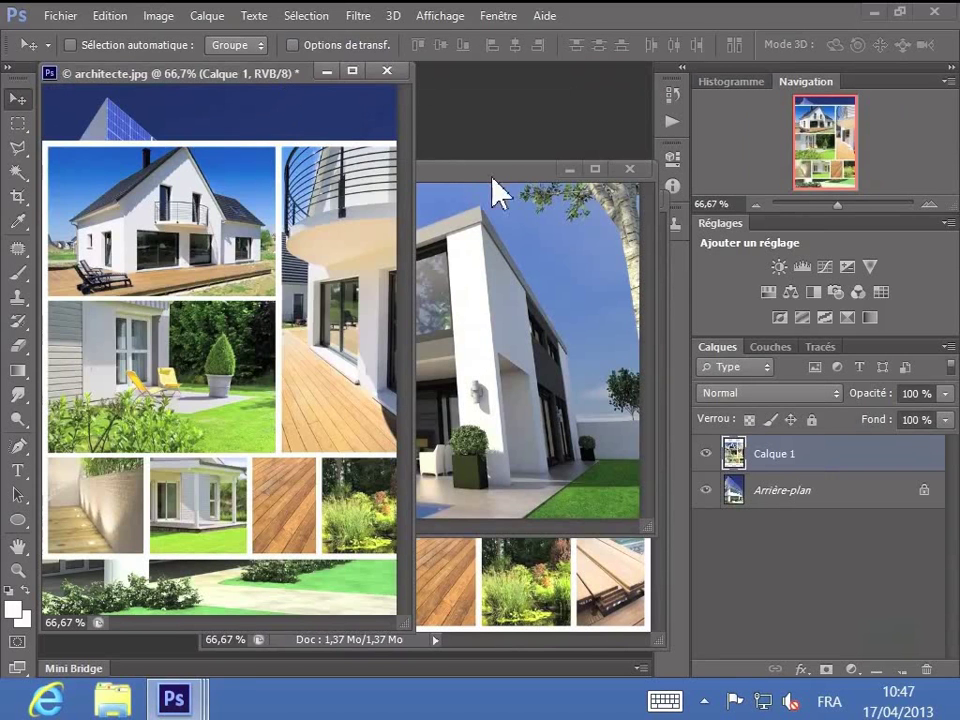
# Step: Move the Fotolia_44165827_S.jpg window over architecte.jpg, shrink it and dock it back as a tab
pyautogui.moveTo(492, 178); pyautogui.dragTo(432, 172)
pyautogui.moveTo(445, 125); pyautogui.dragTo(462, 88)
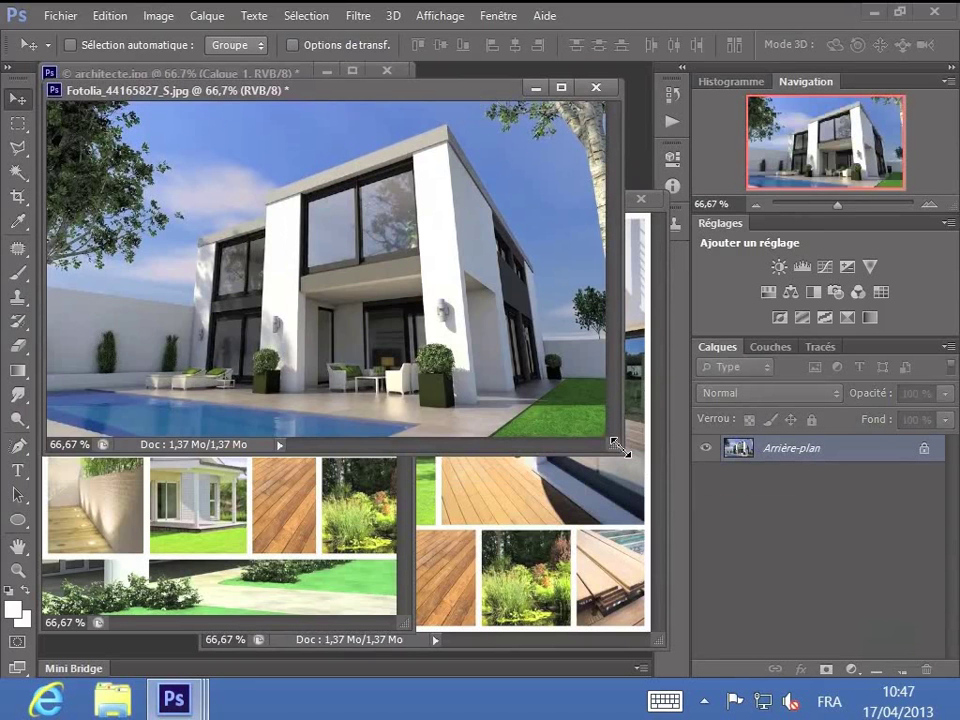
pyautogui.moveTo(611, 444); pyautogui.dragTo(408, 270)
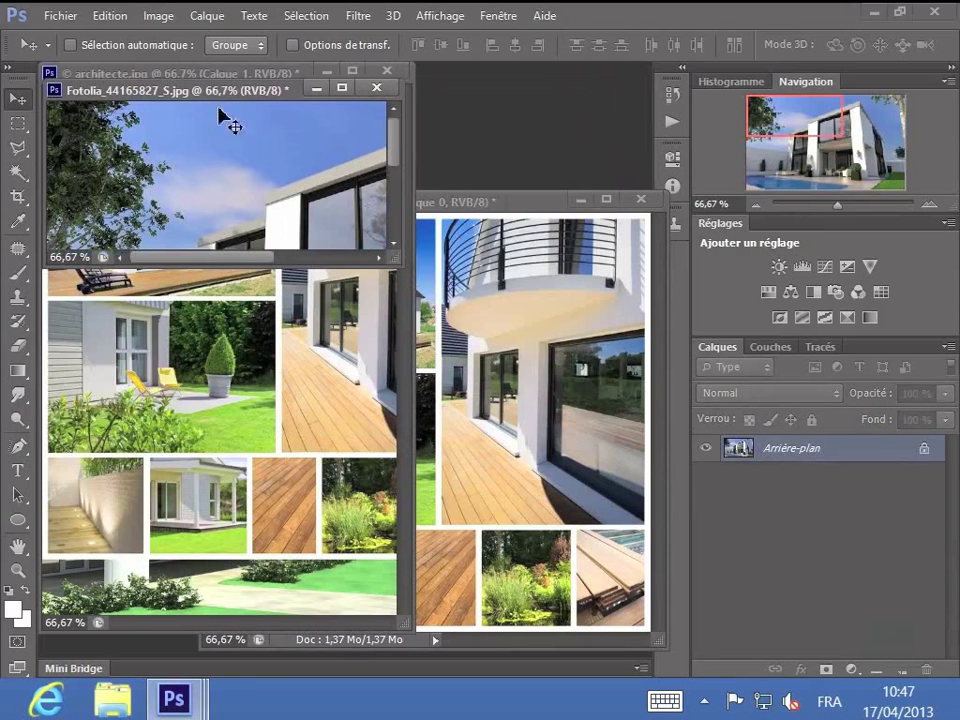
pyautogui.moveTo(208, 94); pyautogui.dragTo(448, 90)
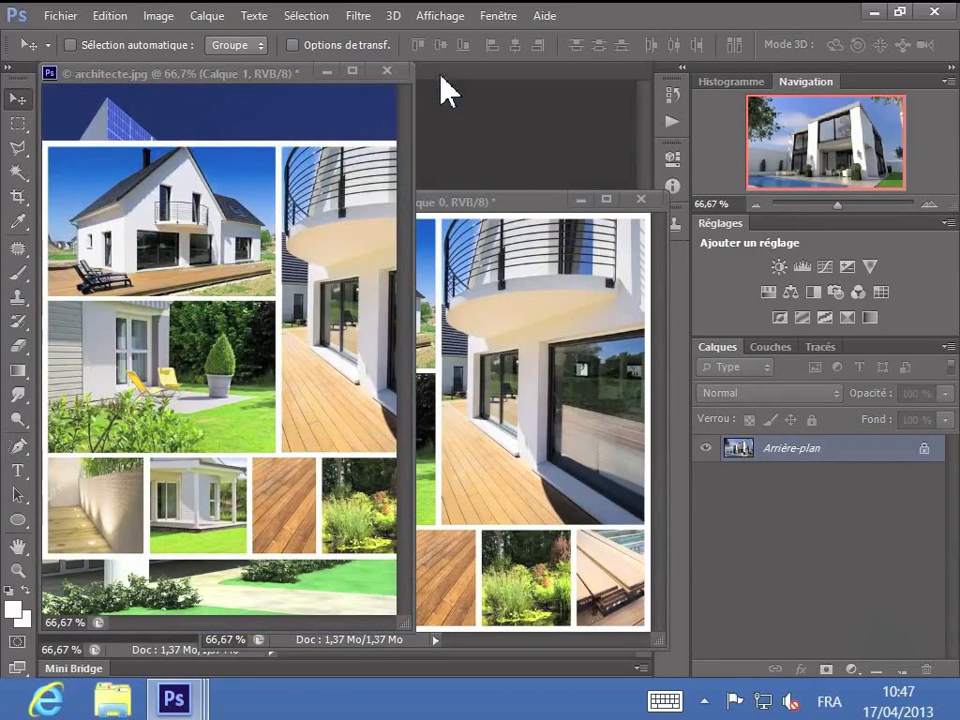
# Step: Regroup all open documents into tabs with Tout regrouper dans des onglets
pyautogui.click(498, 16)
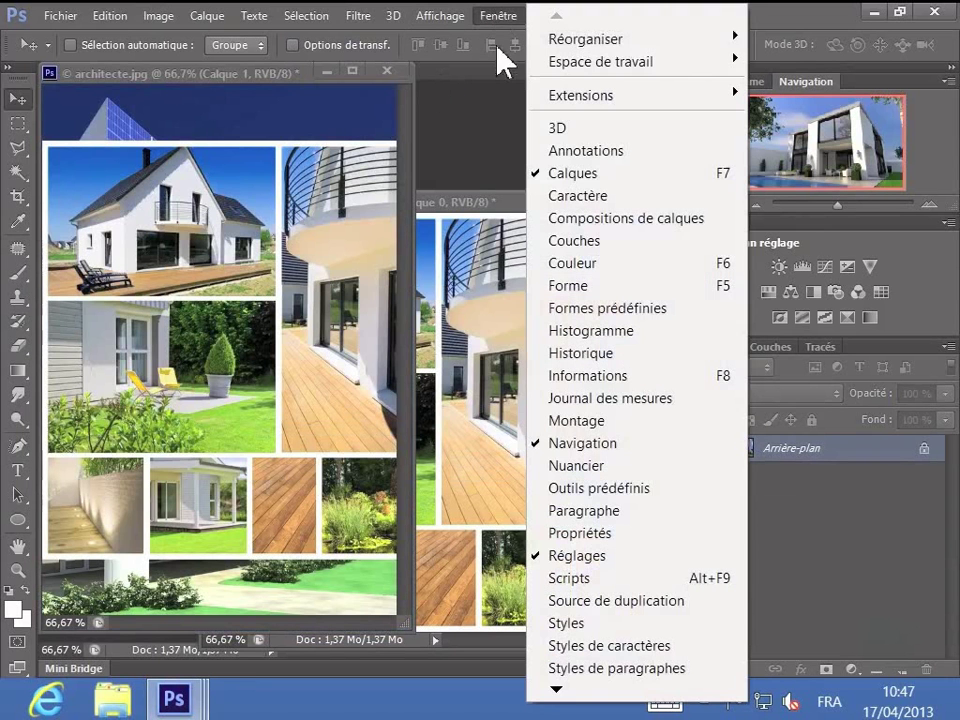
pyautogui.moveTo(542, 34)
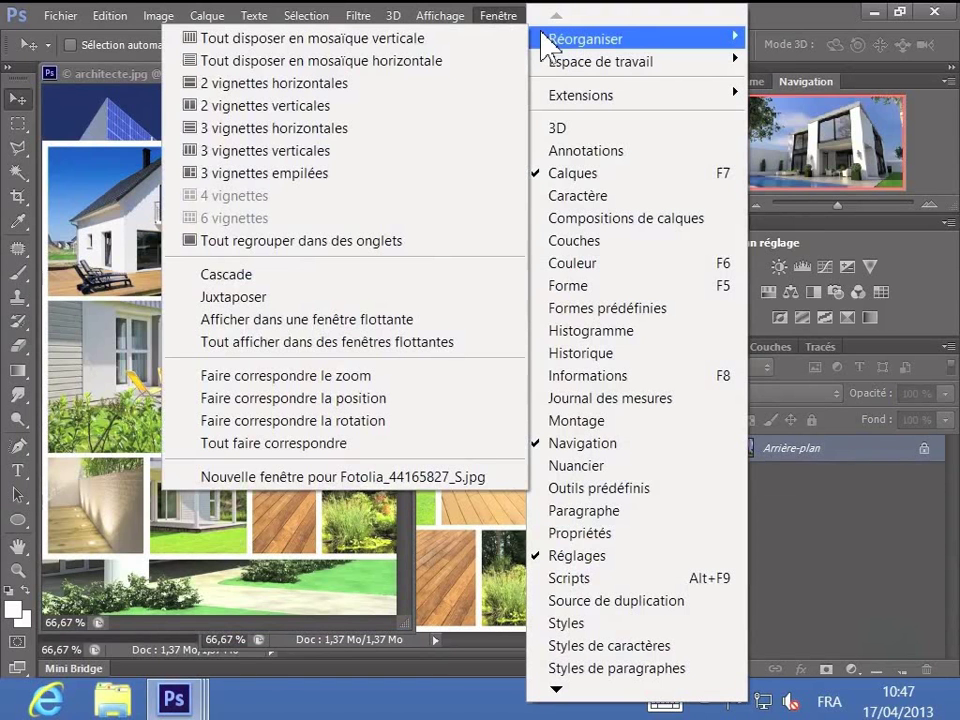
pyautogui.click(296, 254)
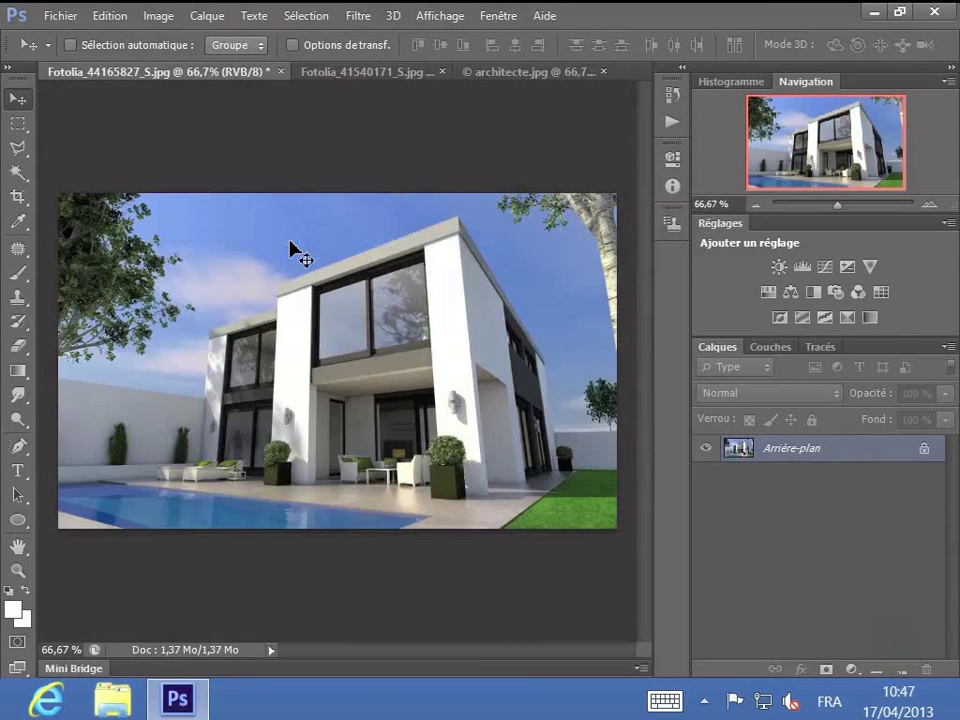
# Step: Go through the regrouped documents one by one, ending on Fotolia_44165827_S.jpg
pyautogui.click(360, 74)
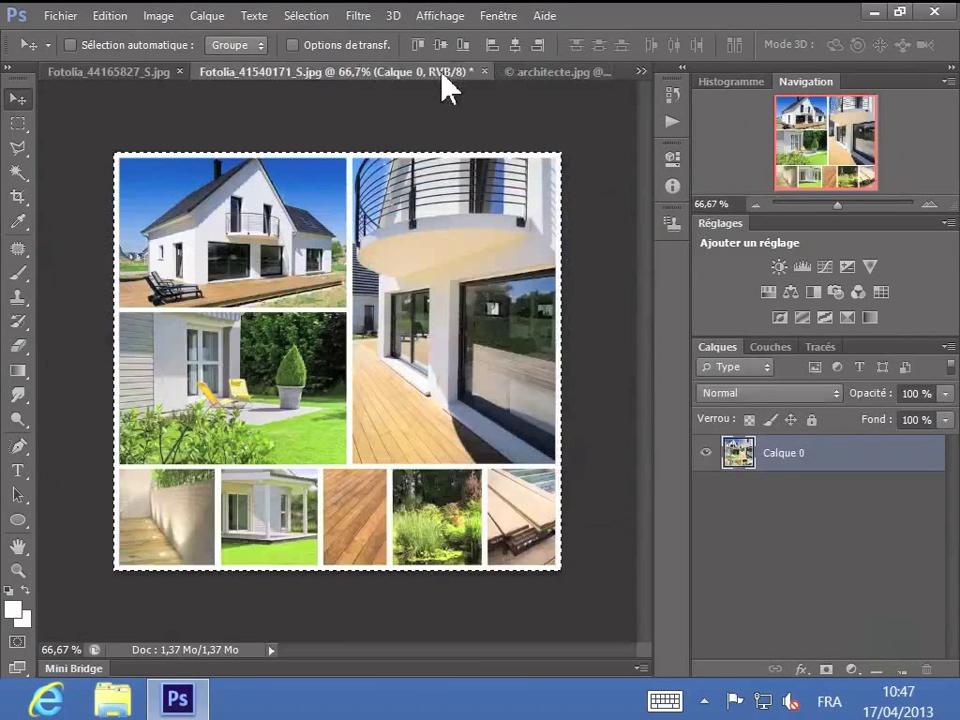
pyautogui.click(538, 72)
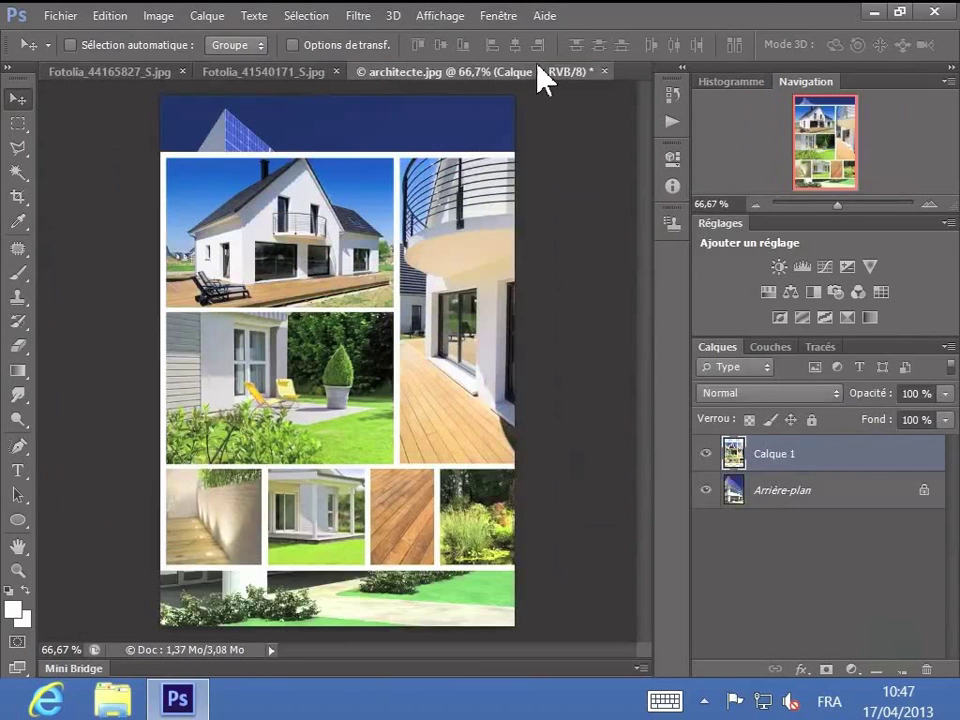
pyautogui.click(277, 74)
pyautogui.click(136, 72)
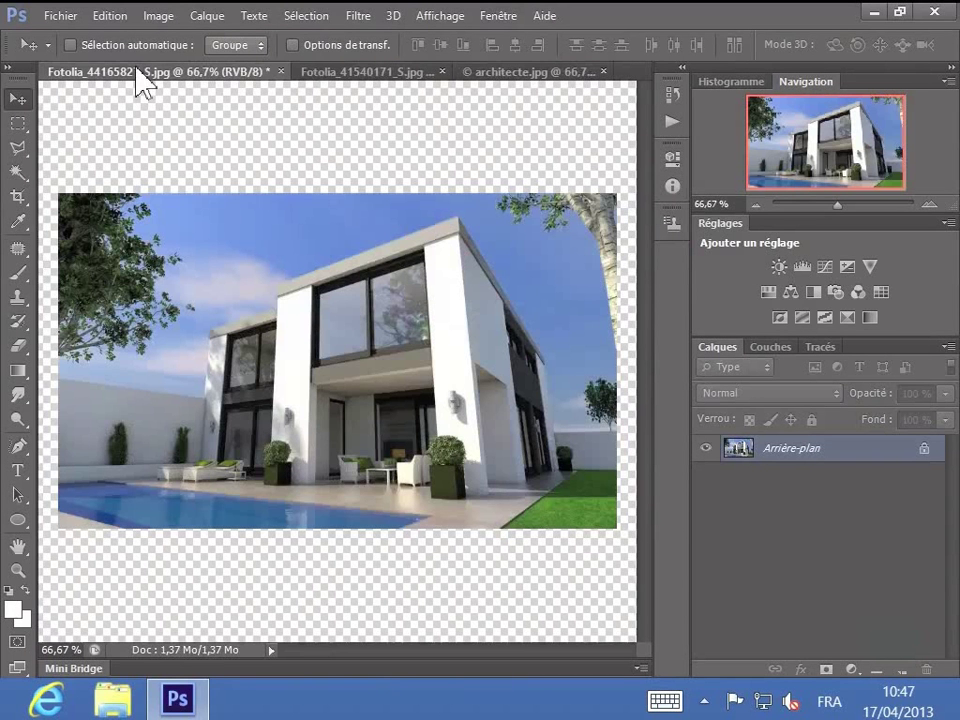